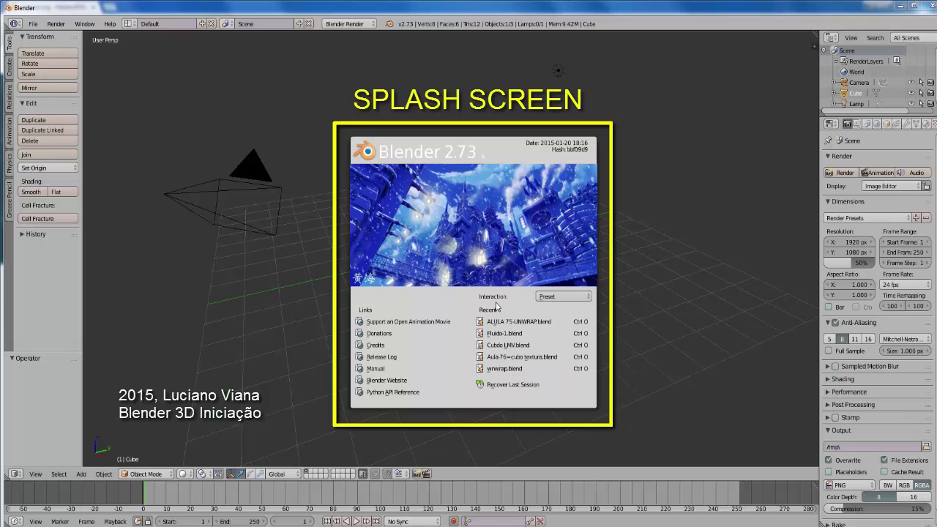
View the interaction presets offered on the splash screen, close the list and dismiss the splash screen.
{"action": "left_click", "coordinate": [589, 298]}
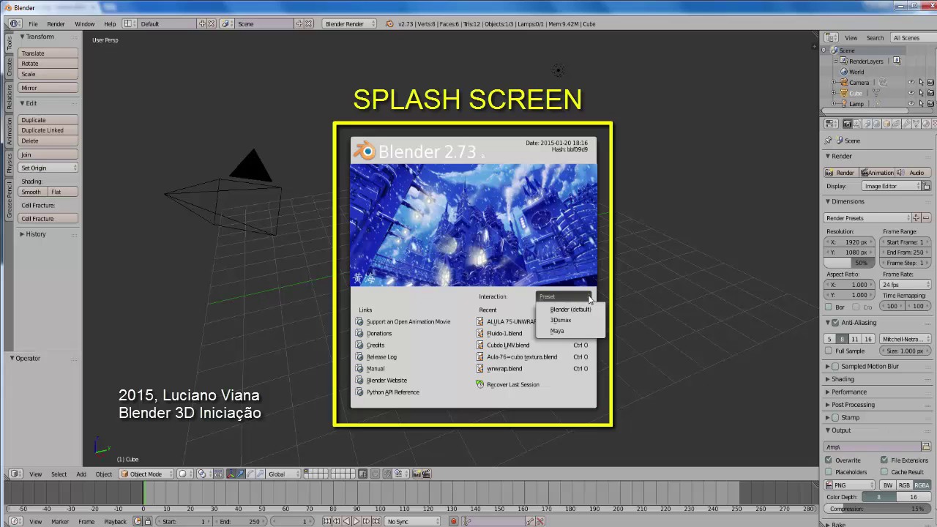
{"action": "left_click", "coordinate": [590, 300]}
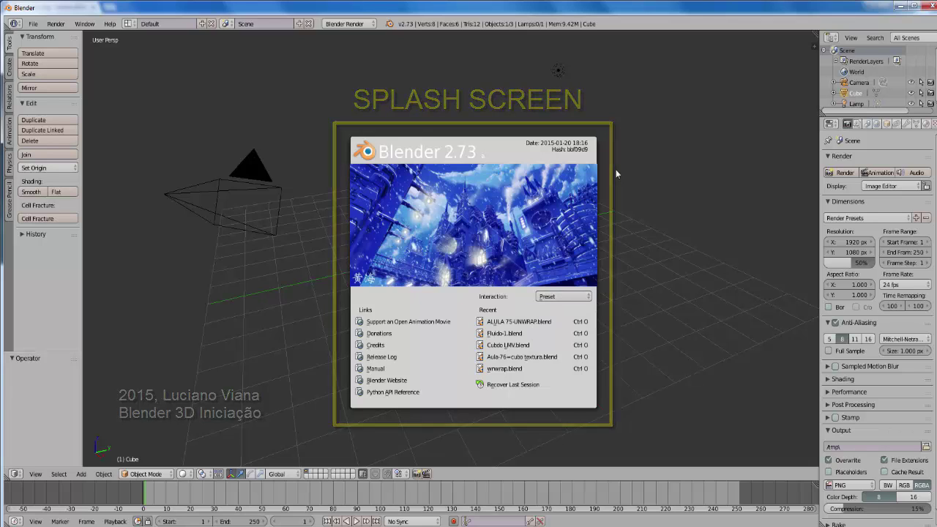
{"action": "left_click", "coordinate": [634, 153]}
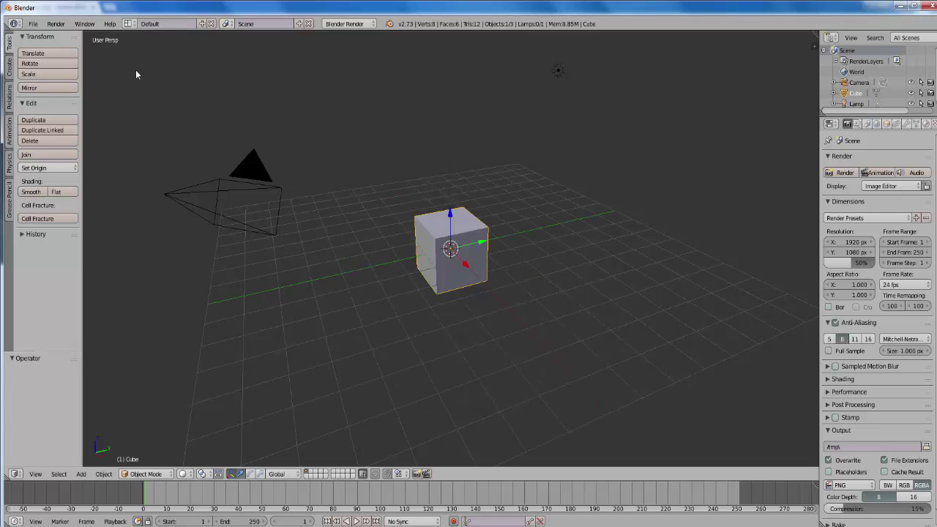
Bring the splash screen back up and dismiss it again.
{"action": "left_click", "coordinate": [110, 24]}
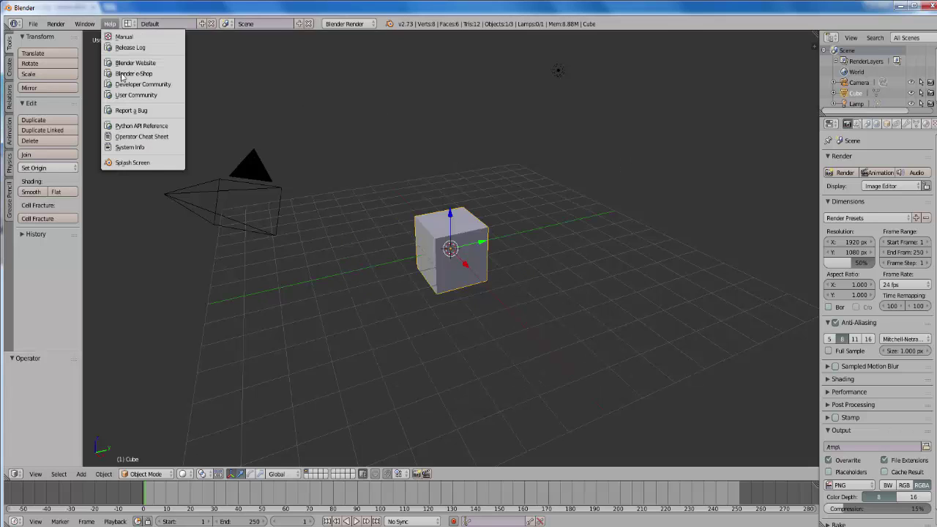
{"action": "left_click", "coordinate": [144, 167]}
{"action": "left_click", "coordinate": [622, 192]}
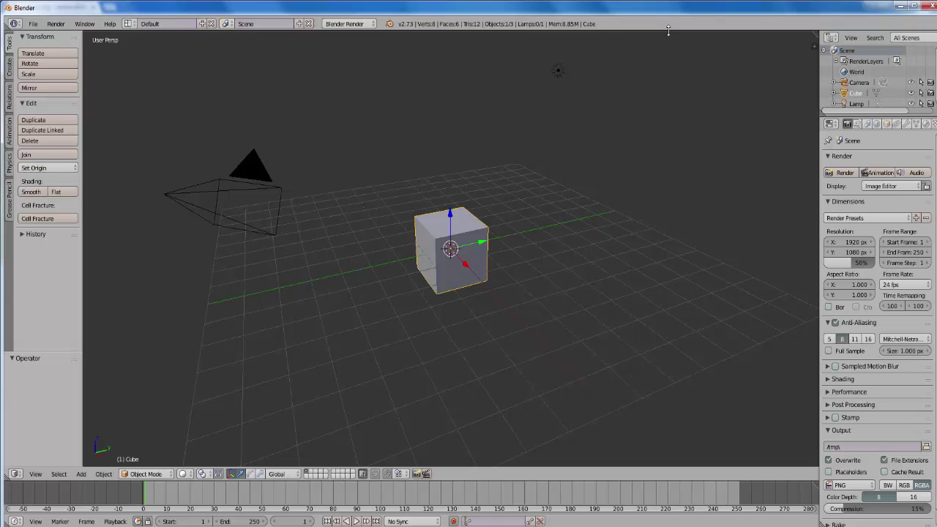
Widen the Outliner and Properties editors and make the Timeline slightly taller.
{"action": "left_click_drag", "start_coordinate": [668, 30], "coordinate": [670, 1]}
{"action": "left_click_drag", "start_coordinate": [819, 205], "coordinate": [779, 251]}
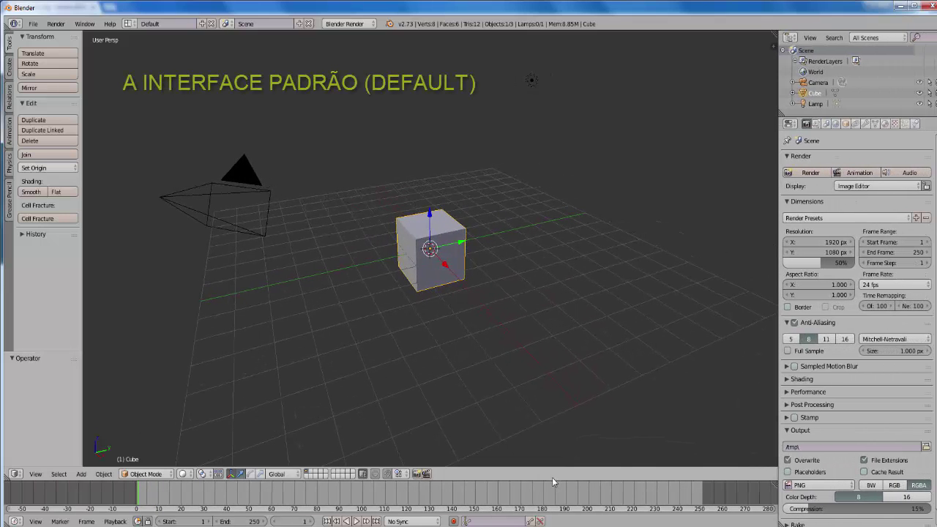
{"action": "left_click_drag", "start_coordinate": [555, 482], "coordinate": [579, 476]}
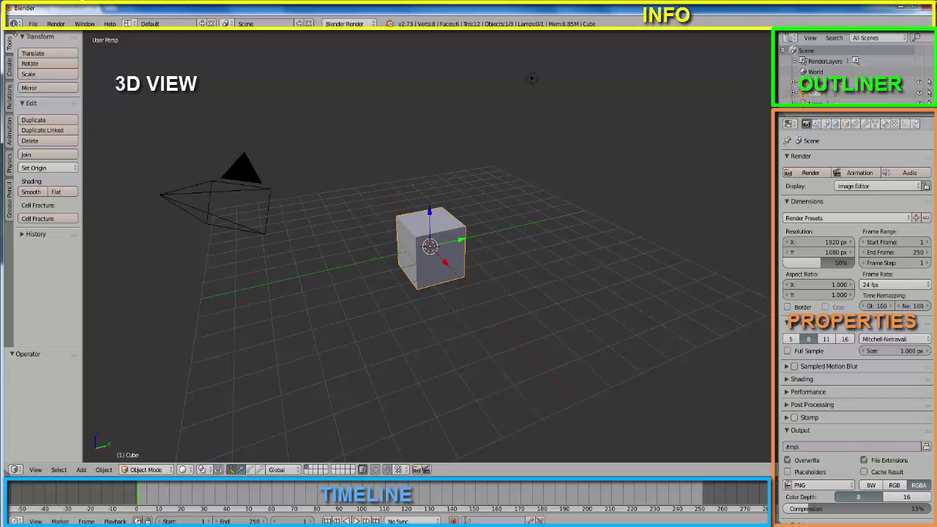
Hide the cube through the Outliner and show it again.
{"action": "left_click", "coordinate": [16, 24]}
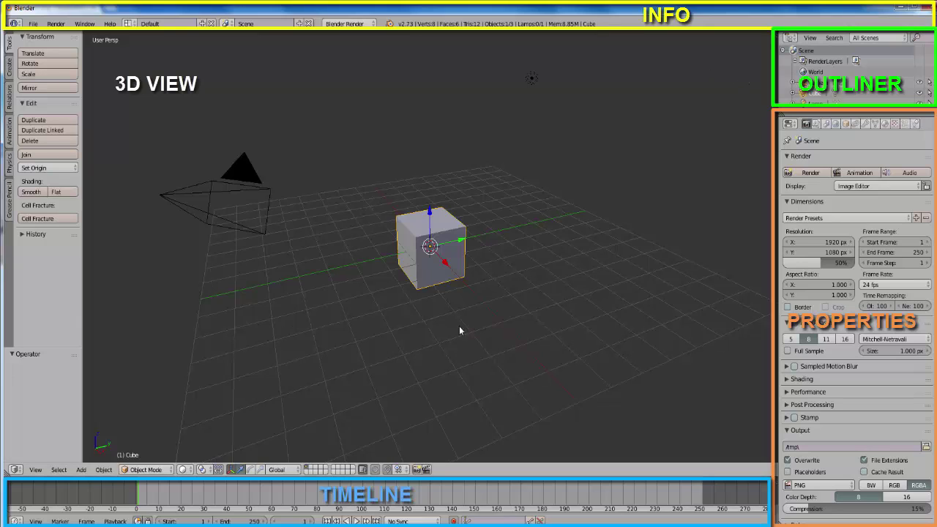
{"action": "left_click", "coordinate": [920, 94]}
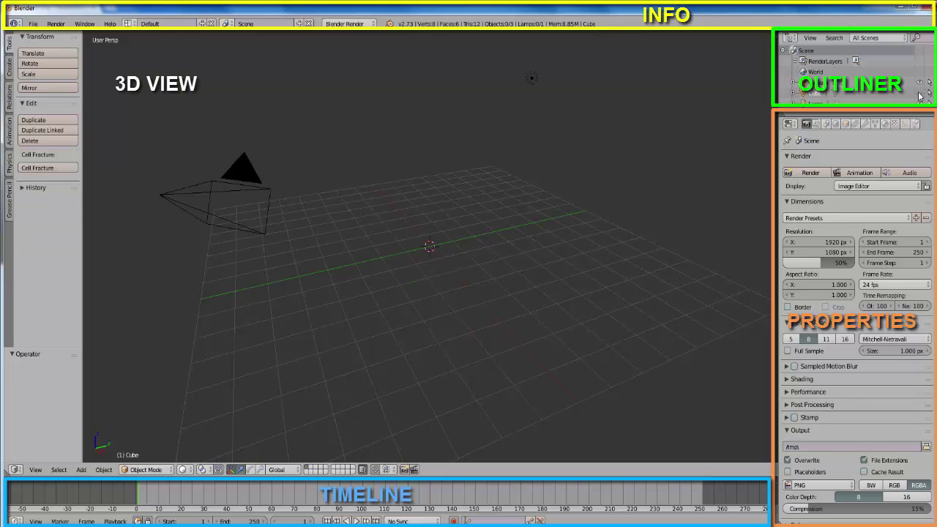
{"action": "left_click", "coordinate": [921, 94]}
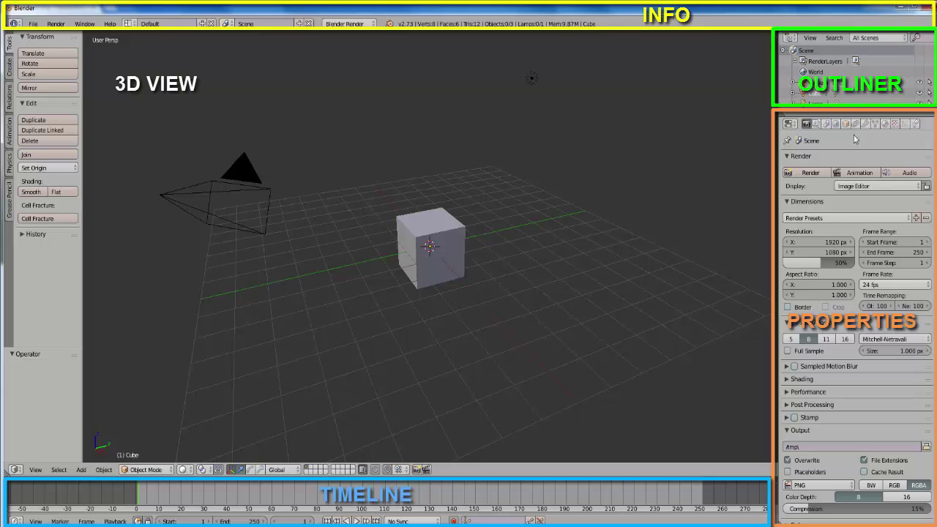
{"action": "left_click", "coordinate": [791, 37]}
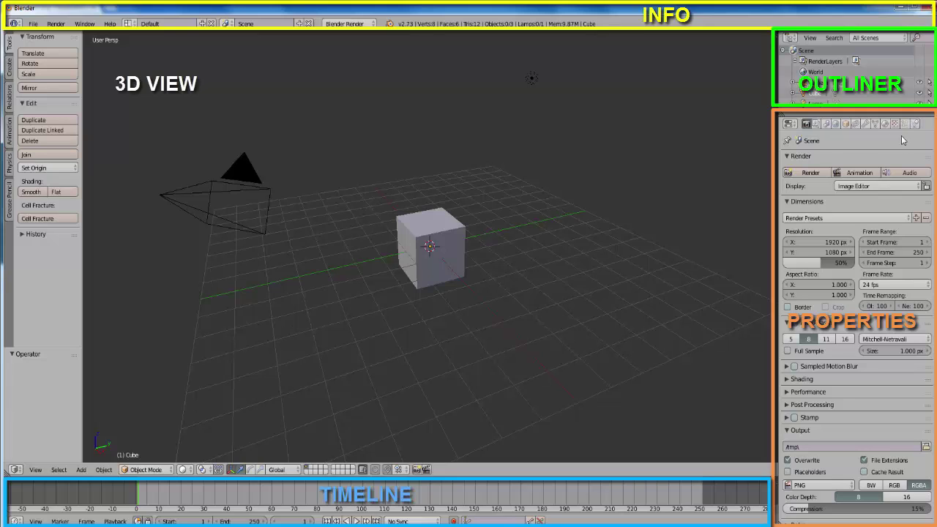
Review the Properties editor categories for World, Object, Constraints, Modifiers, Data, Material, Texture, Particles and Physics.
{"action": "left_click", "coordinate": [835, 123]}
{"action": "left_click", "coordinate": [845, 124]}
{"action": "left_click", "coordinate": [856, 123]}
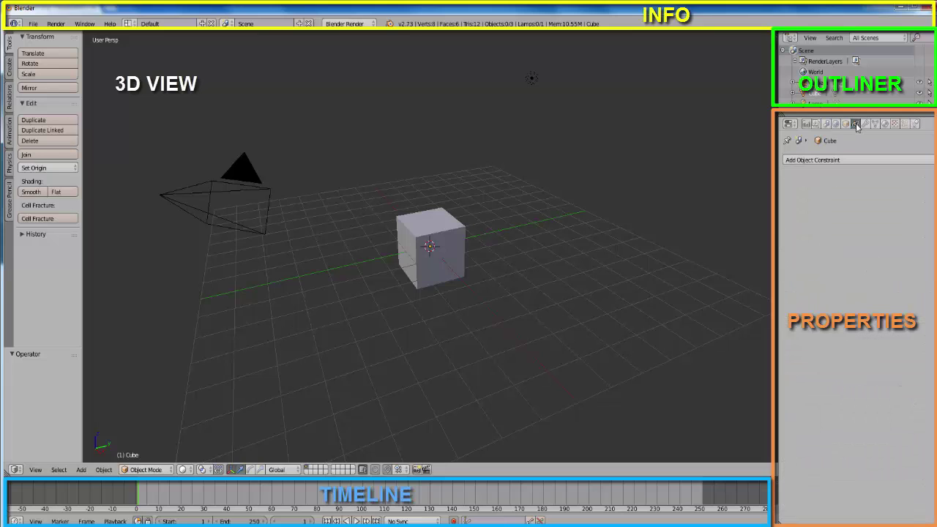
{"action": "left_click", "coordinate": [865, 123]}
{"action": "left_click", "coordinate": [875, 123]}
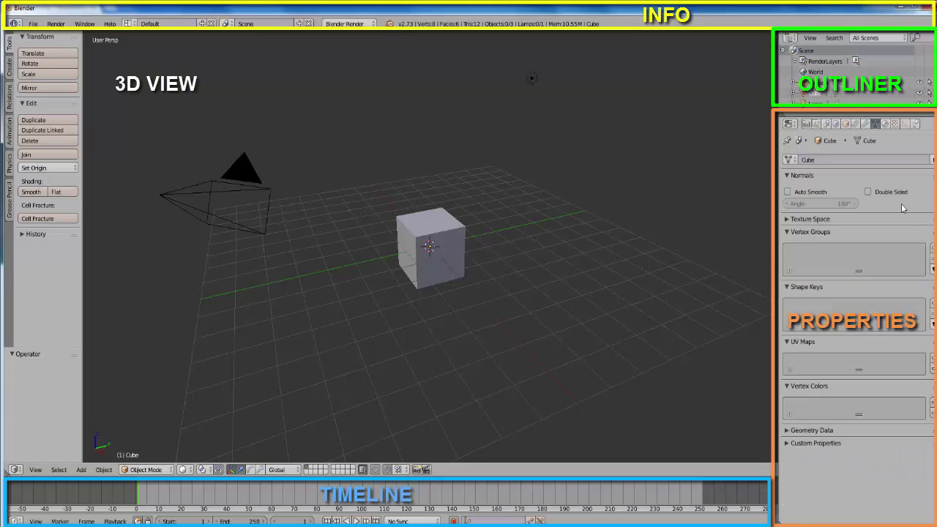
{"action": "left_click", "coordinate": [885, 123]}
{"action": "left_click", "coordinate": [896, 123]}
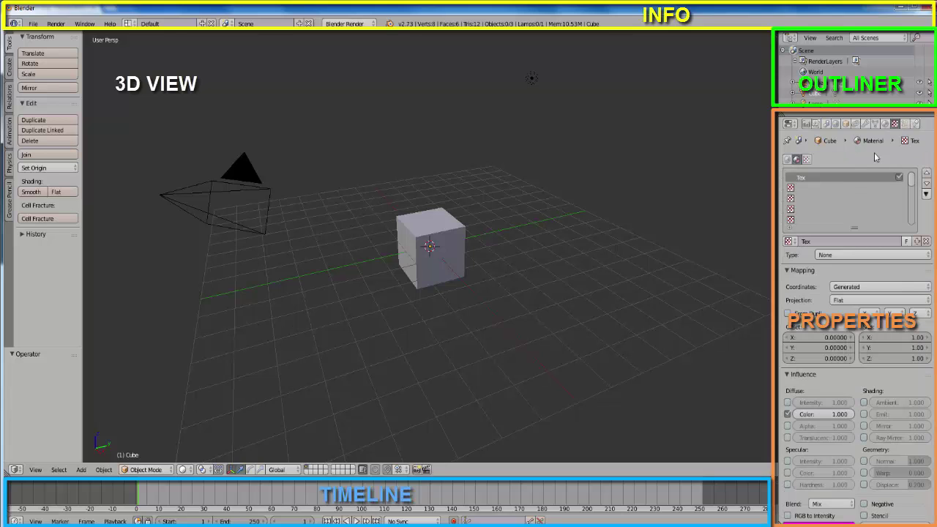
{"action": "left_click", "coordinate": [905, 124]}
{"action": "left_click", "coordinate": [915, 123]}
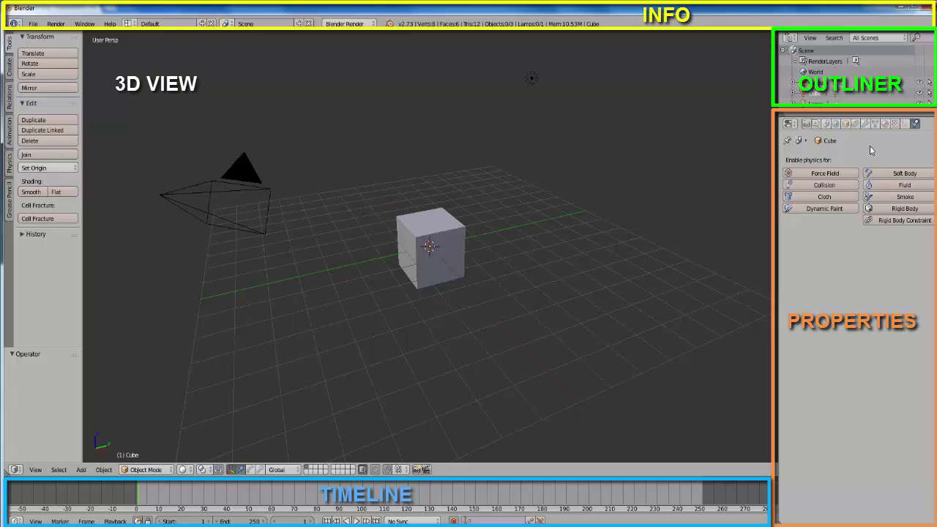
{"action": "left_click", "coordinate": [794, 126]}
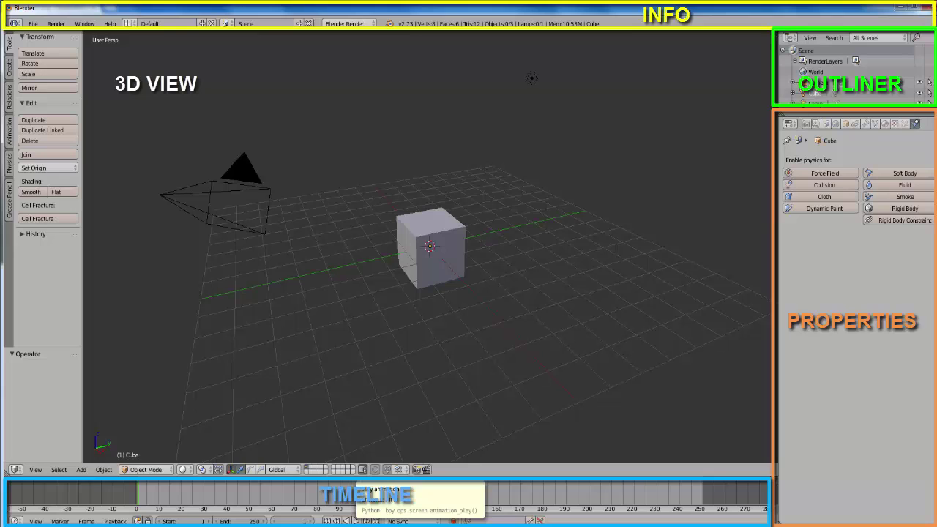
Play the animation in the Timeline, stop it and return to the first frame.
{"action": "left_click", "coordinate": [357, 521]}
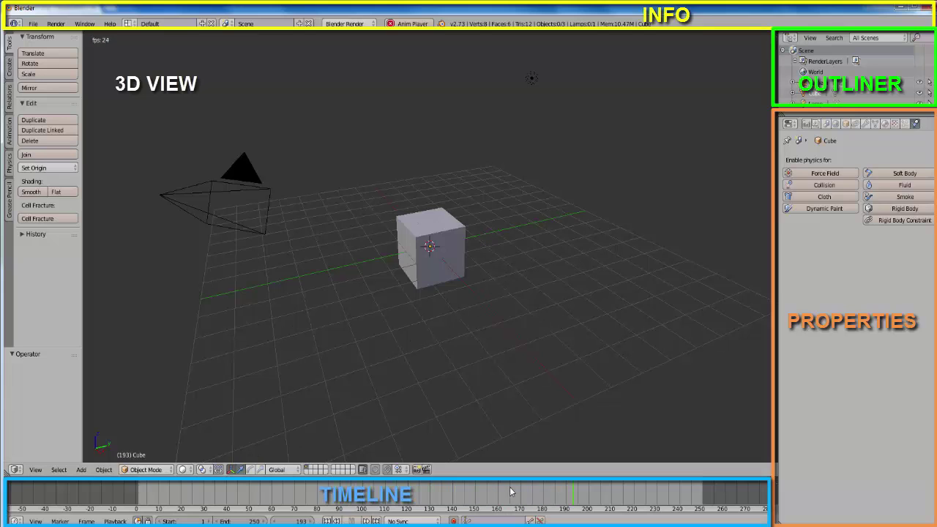
{"action": "left_click", "coordinate": [354, 521]}
{"action": "left_click", "coordinate": [328, 520]}
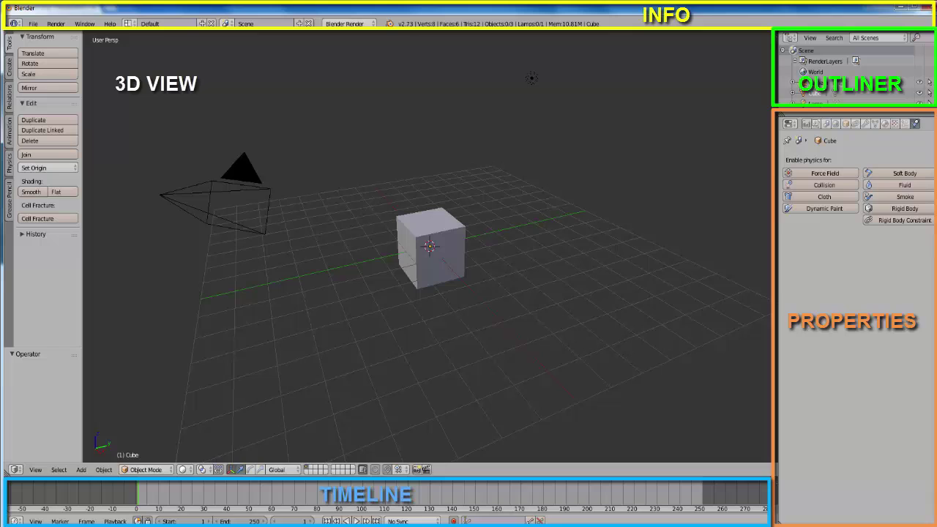
{"action": "left_click", "coordinate": [15, 520]}
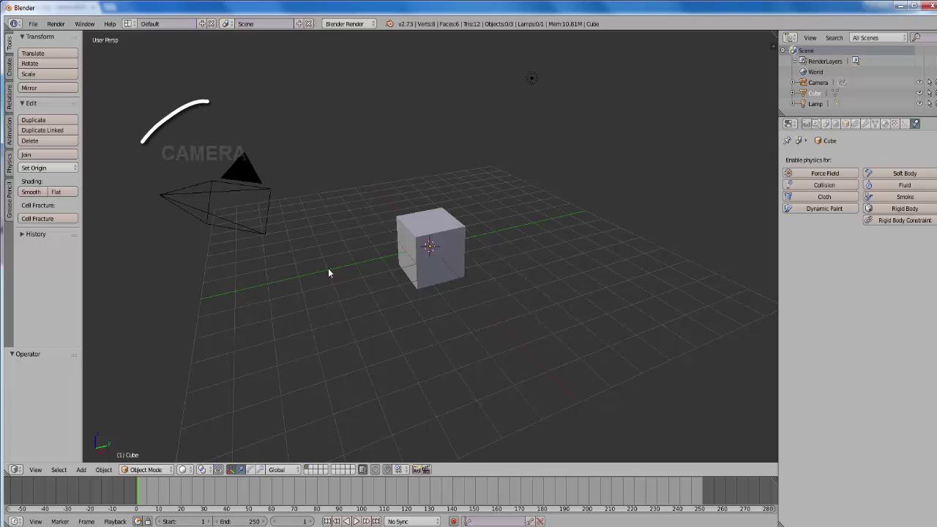
Select the camera and render its view, closing the render and selecting the lamp.
{"action": "right_click", "coordinate": [188, 193]}
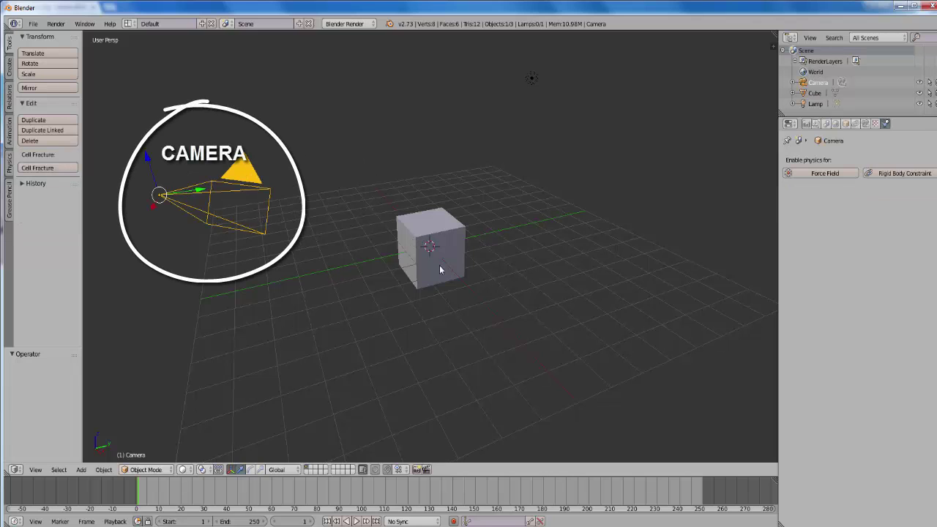
{"action": "key", "text": "F12"}
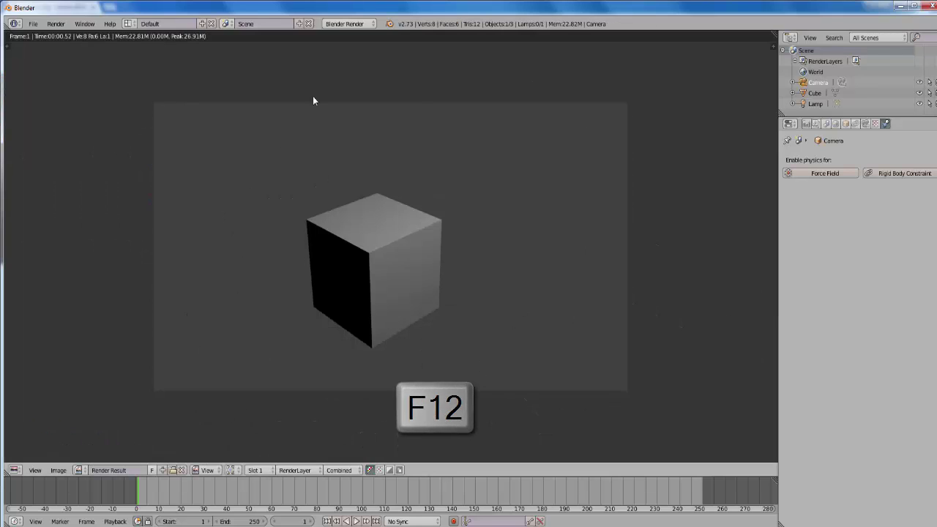
{"action": "key", "text": "Escape"}
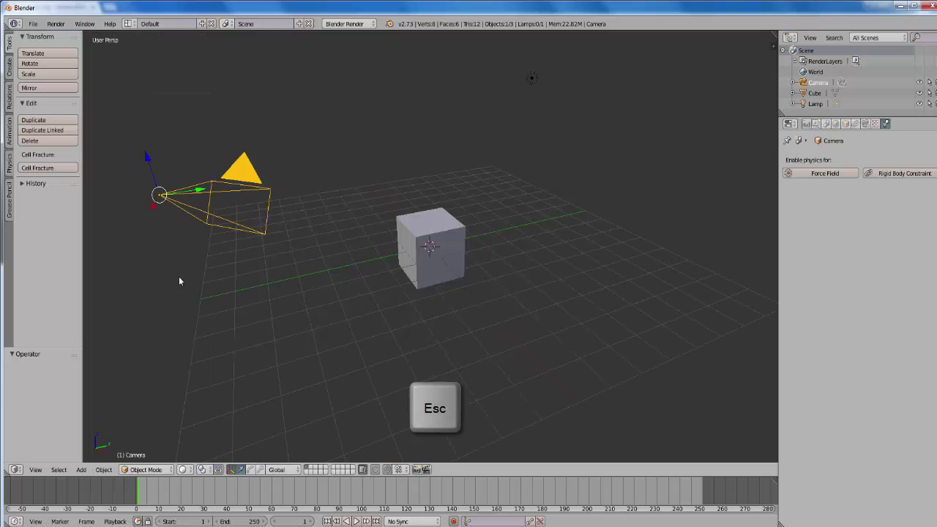
{"action": "right_click", "coordinate": [532, 80]}
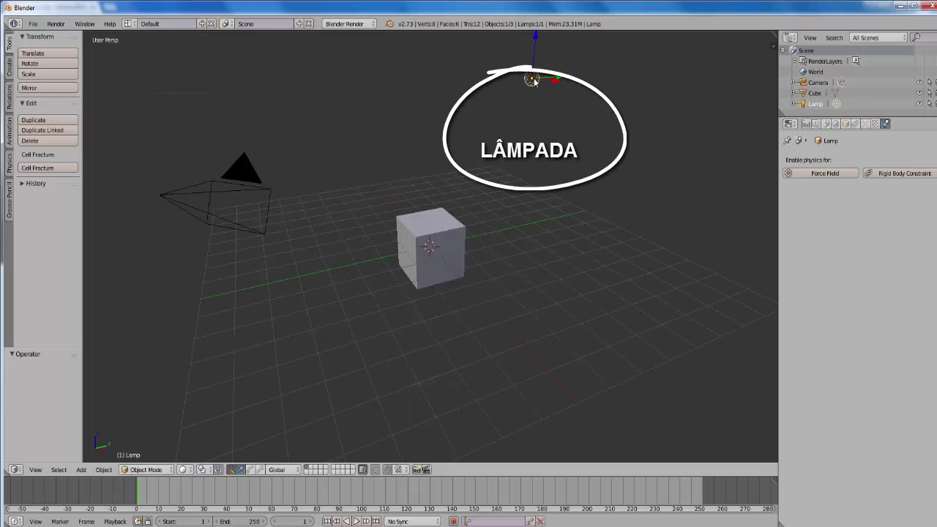
Move the cube freehand by about 1.17 along Z, -0.23 along Y and 0.49 along X.
{"action": "right_click", "coordinate": [432, 223]}
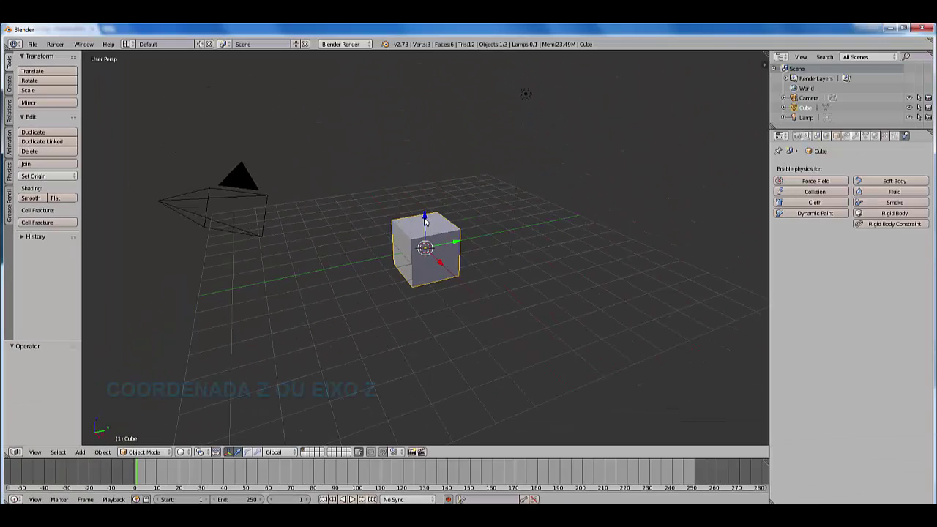
{"action": "left_click_drag", "start_coordinate": [425, 216], "coordinate": [430, 192]}
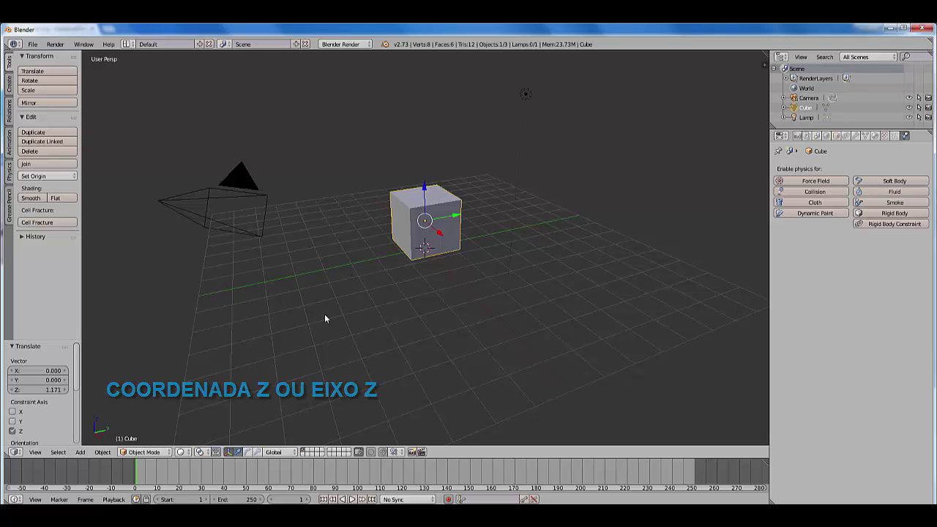
{"action": "mouse_move", "coordinate": [455, 216]}
{"action": "left_mouse_down"}
{"action": "mouse_move", "coordinate": [595, 188]}
{"action": "mouse_move", "coordinate": [564, 206]}
{"action": "mouse_move", "coordinate": [448, 219]}
{"action": "left_mouse_up"}
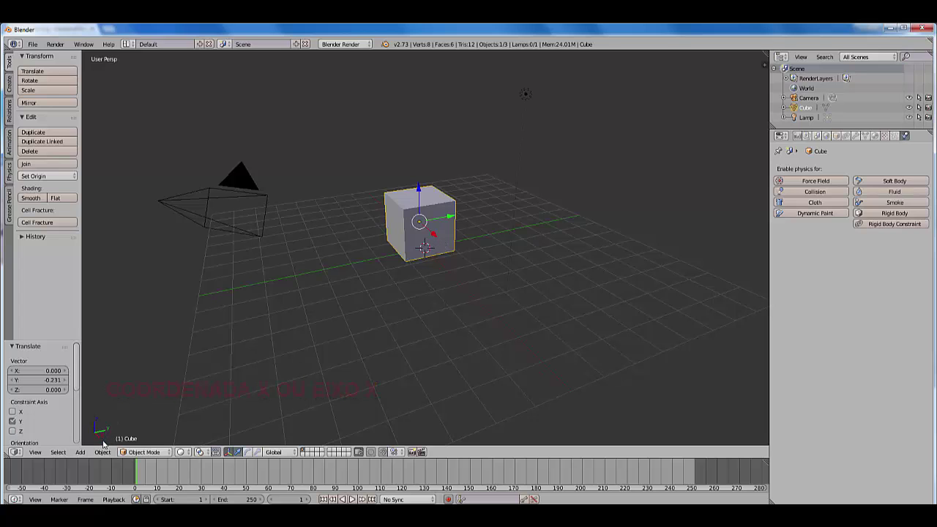
{"action": "mouse_move", "coordinate": [436, 238]}
{"action": "left_mouse_down"}
{"action": "mouse_move", "coordinate": [479, 307]}
{"action": "mouse_move", "coordinate": [441, 246]}
{"action": "left_mouse_up"}
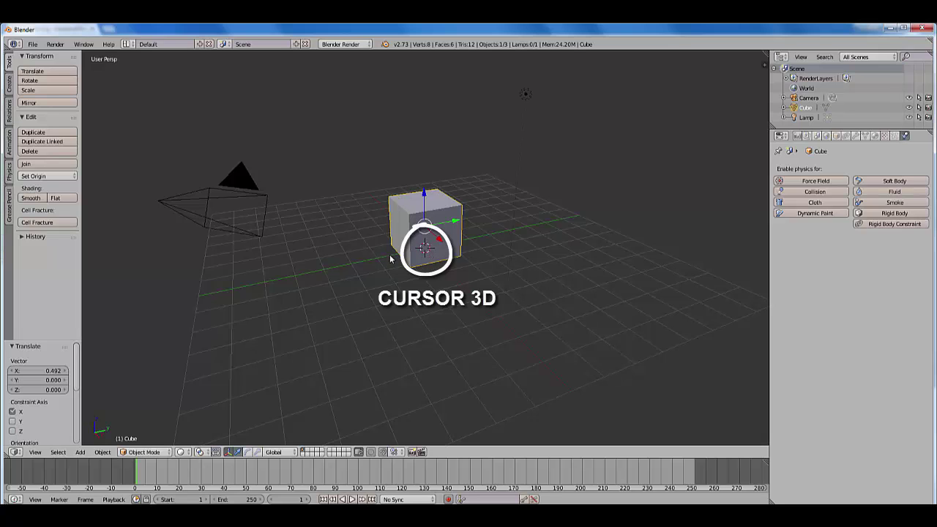
Place the 3D cursor at several spots around the cube and snap it back to the scene center.
{"action": "left_click", "coordinate": [605, 208]}
{"action": "left_click", "coordinate": [539, 294]}
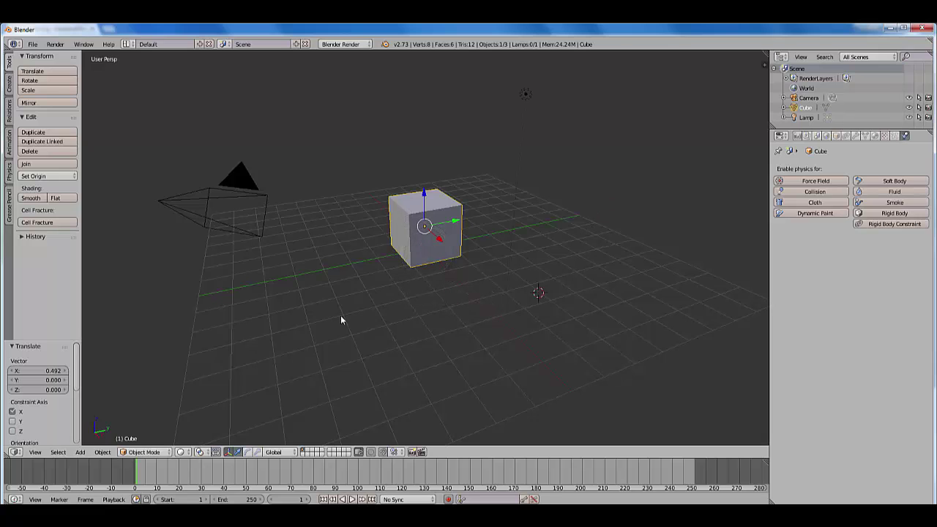
{"action": "left_click", "coordinate": [321, 309]}
{"action": "left_click", "coordinate": [438, 129]}
{"action": "left_click", "coordinate": [602, 135]}
{"action": "left_click", "coordinate": [282, 232]}
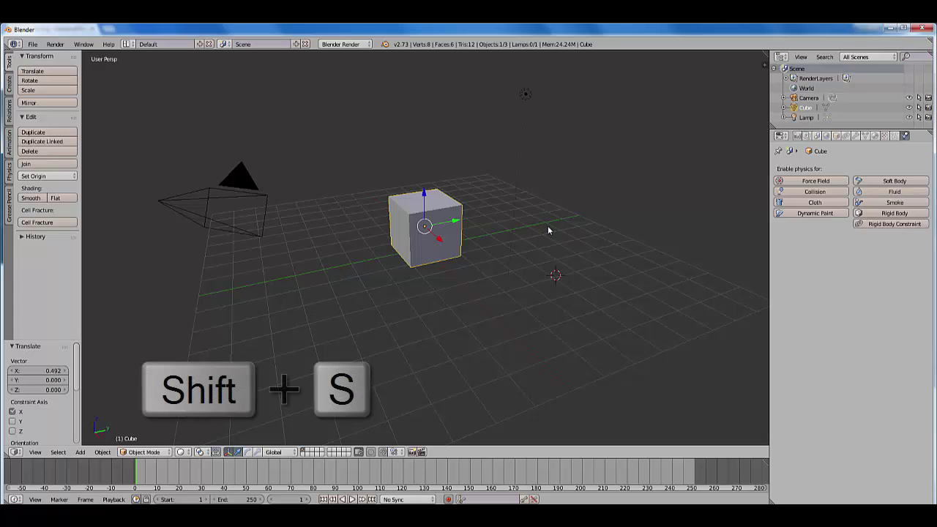
{"action": "key", "text": "shift+s"}
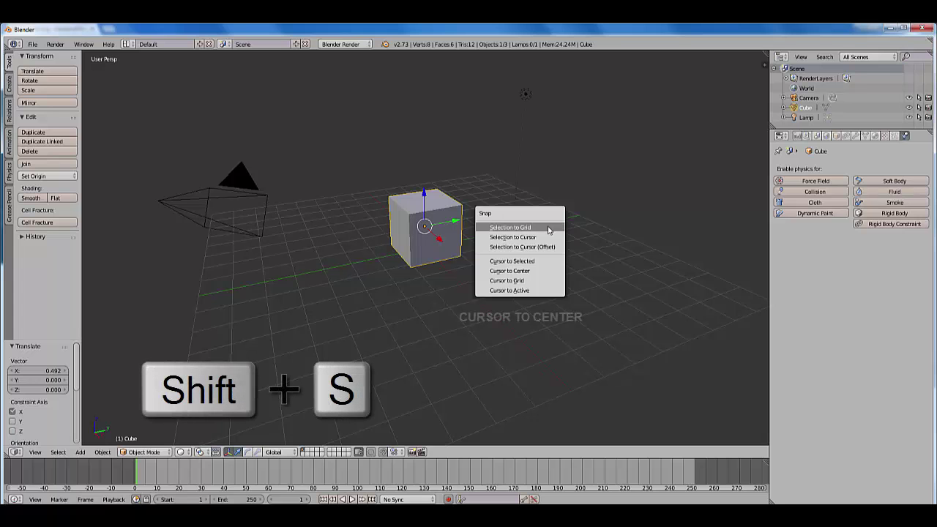
{"action": "left_click", "coordinate": [535, 271]}
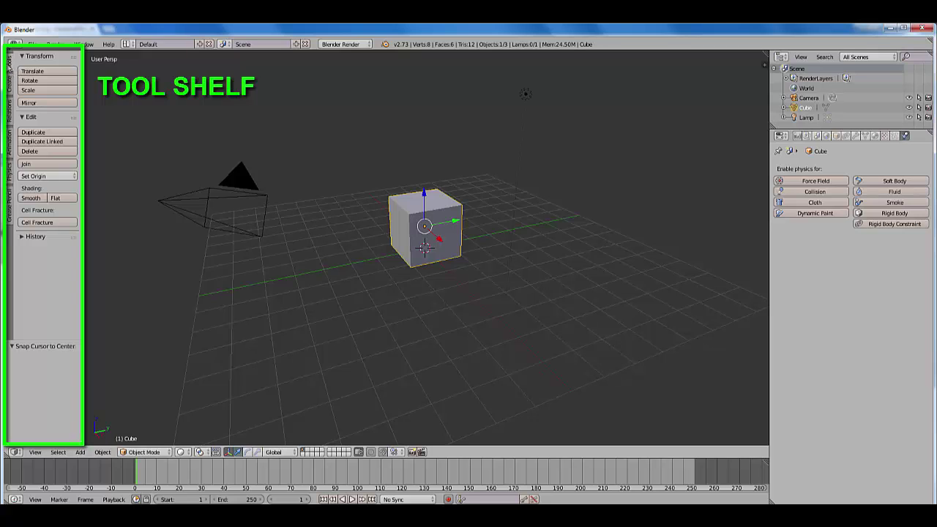
Look through the Tool Shelf's Create, Relations, Animation, Physics and Grease Pencil categories and return to Tools.
{"action": "left_click", "coordinate": [9, 79]}
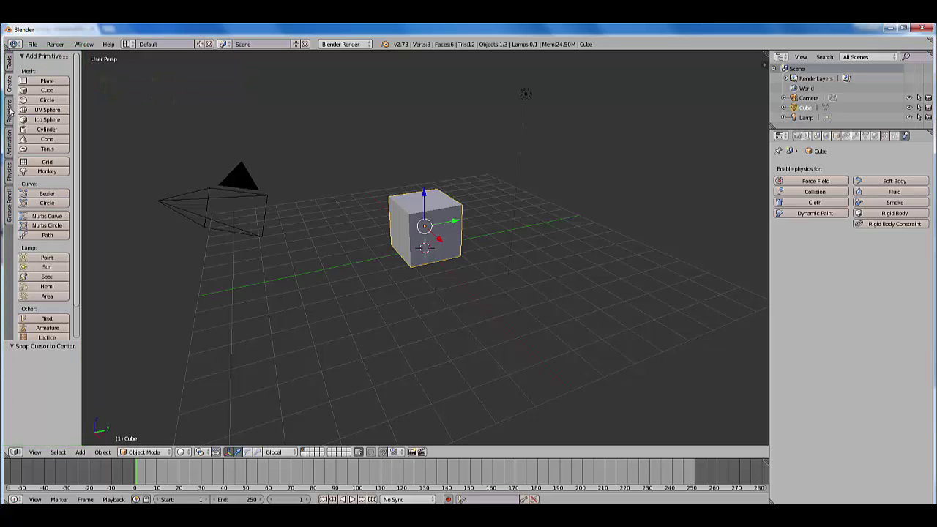
{"action": "left_click", "coordinate": [10, 110]}
{"action": "left_click", "coordinate": [9, 143]}
{"action": "left_click", "coordinate": [9, 175]}
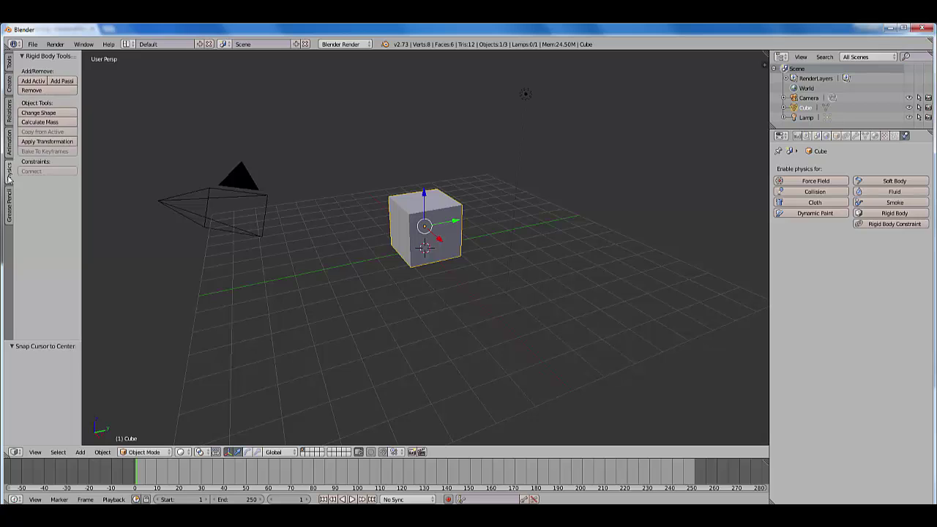
{"action": "left_click", "coordinate": [8, 205]}
{"action": "left_click", "coordinate": [9, 67]}
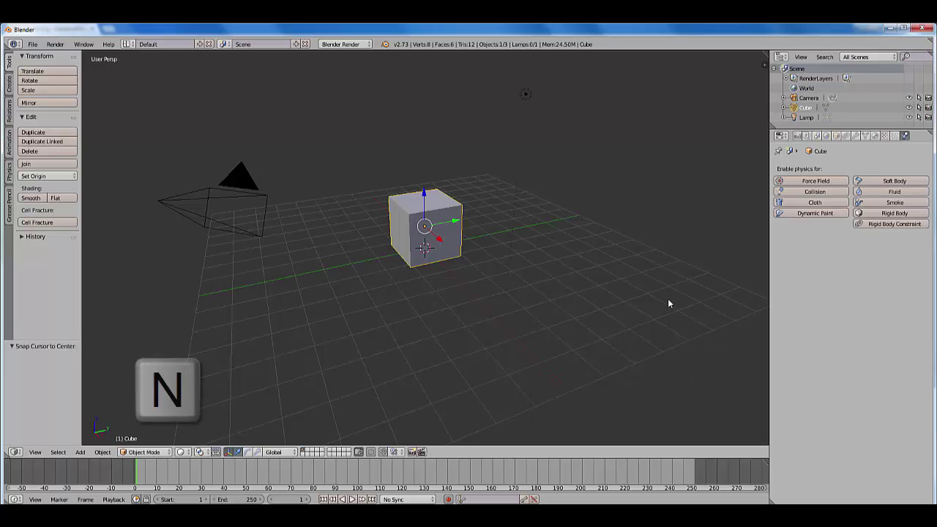
Show the 3D View's properties region with the 3D cursor, item and display settings.
{"action": "key", "text": "n"}
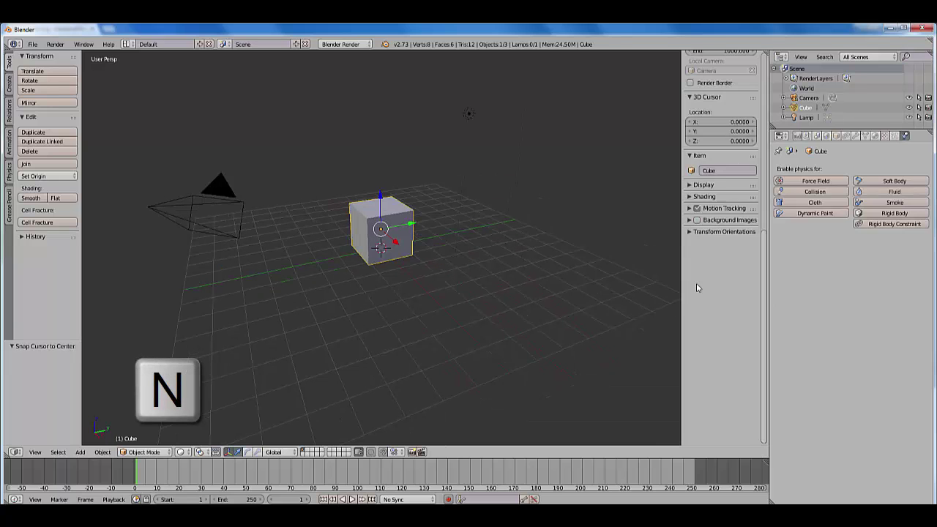
Look over the properties region's transform settings and hide the region, then toggle the Tool Shelf off and on.
{"action": "scroll", "coordinate": [700, 287], "scroll_direction": "up", "scroll_amount": 8}
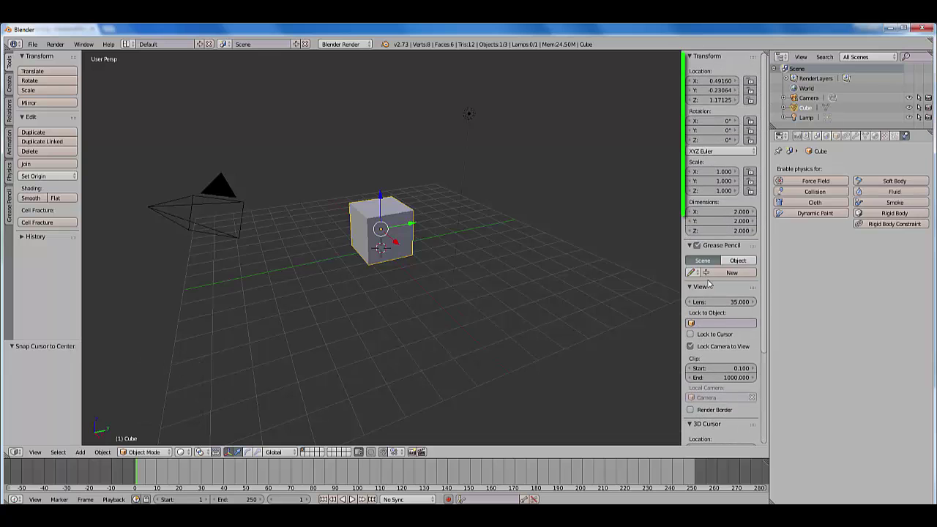
{"action": "mouse_move", "coordinate": [763, 159]}
{"action": "left_mouse_down"}
{"action": "mouse_move", "coordinate": [763, 253]}
{"action": "mouse_move", "coordinate": [761, 159]}
{"action": "left_mouse_up"}
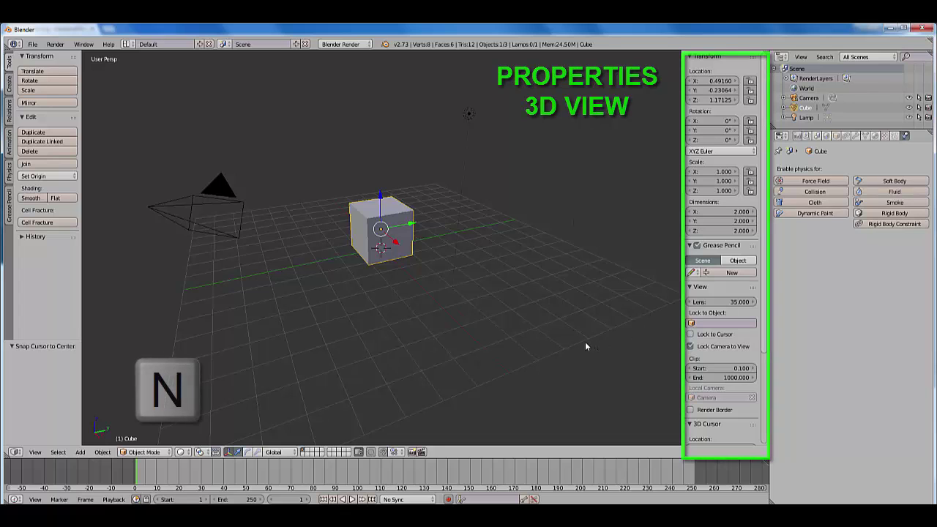
{"action": "key", "text": "n"}
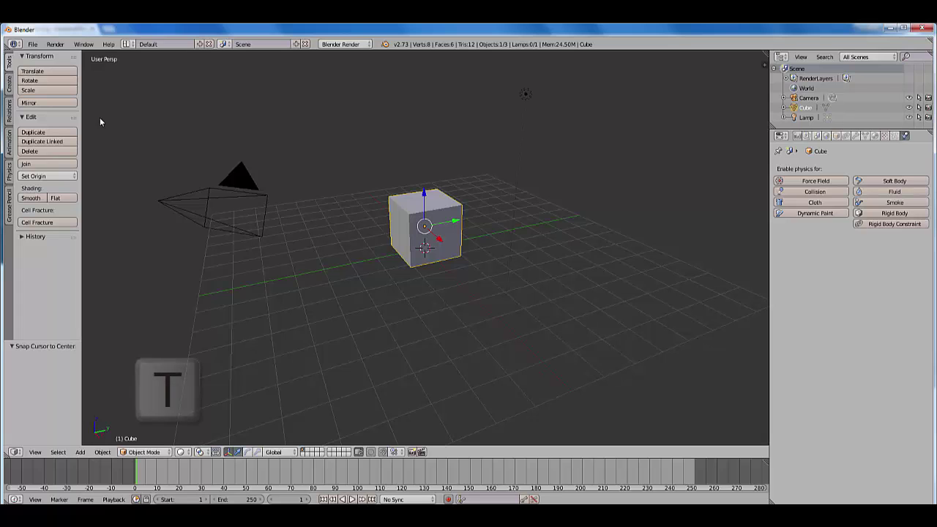
{"action": "key", "text": "t"}
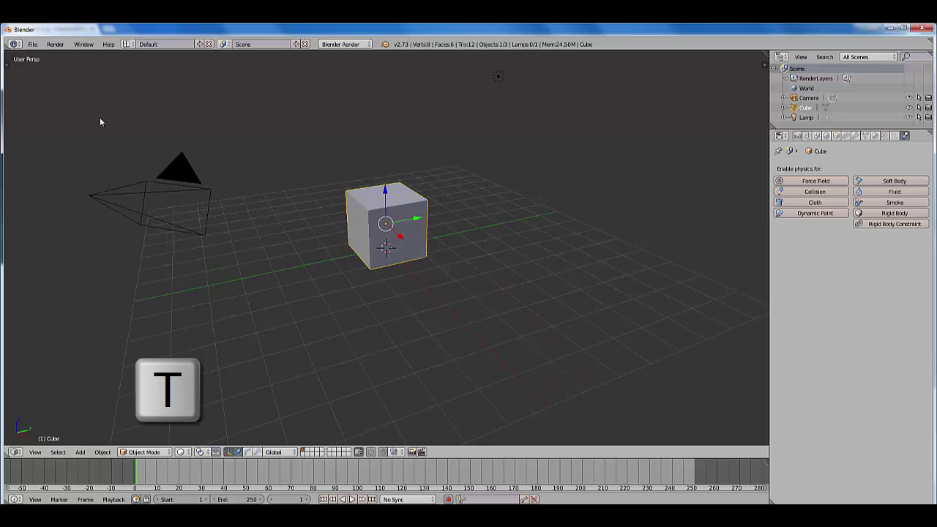
{"action": "key", "text": "t"}
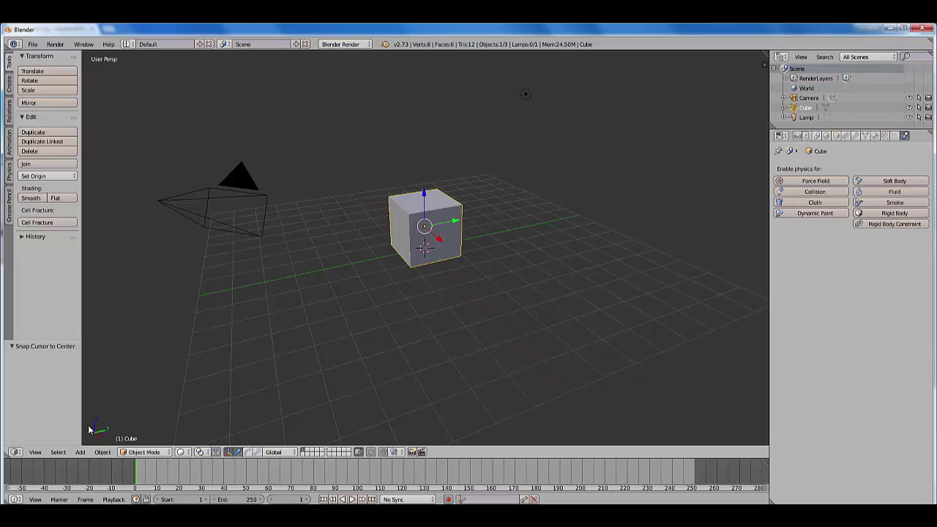
Show the 3D View's properties region and hide it again.
{"action": "left_click", "coordinate": [35, 453]}
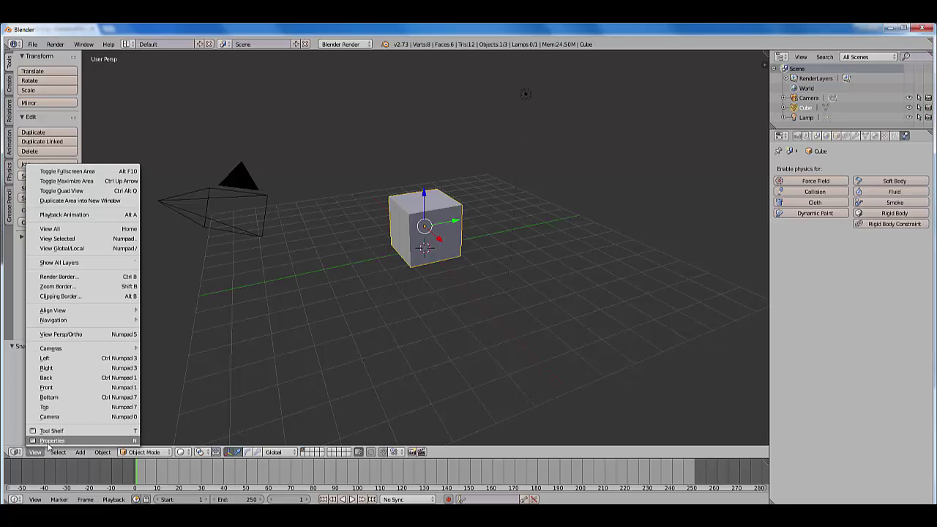
{"action": "left_click", "coordinate": [33, 441]}
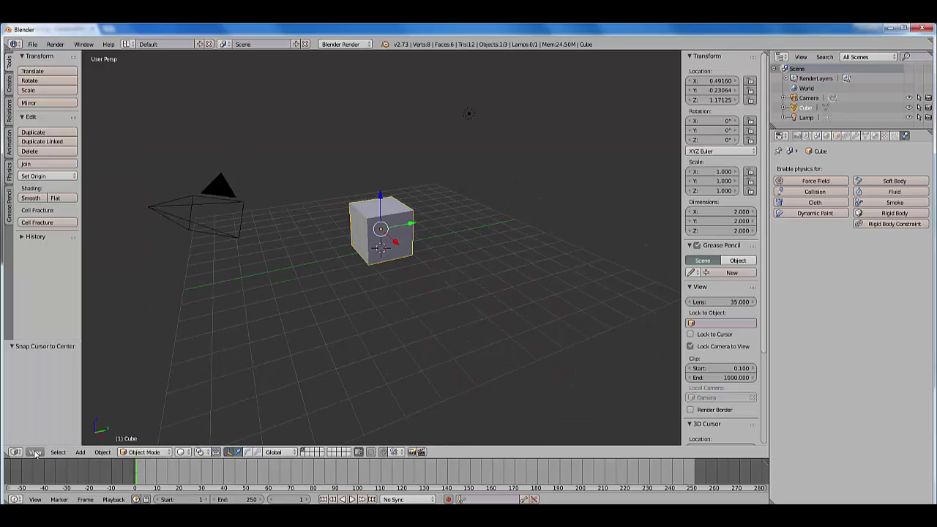
{"action": "left_click", "coordinate": [35, 452]}
{"action": "left_click", "coordinate": [34, 442]}
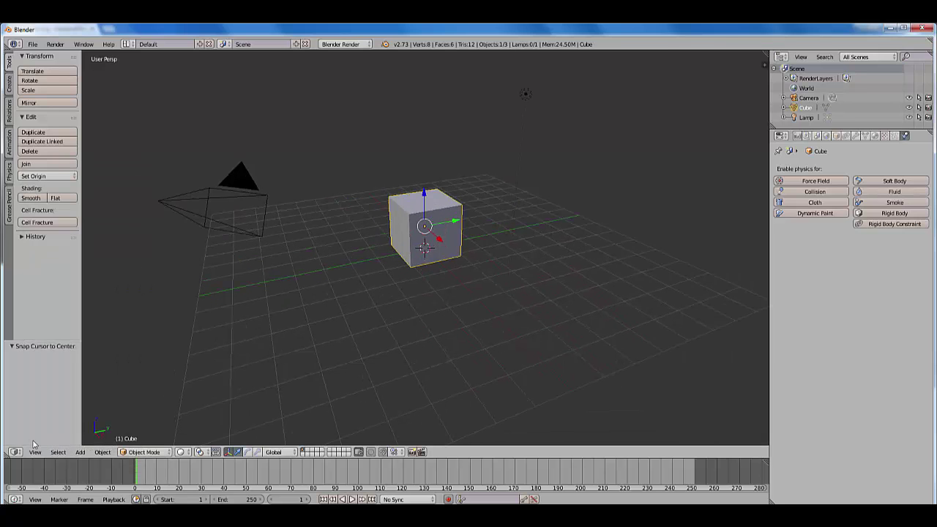
Hide the 3D View's Tool Shelf and bring it back.
{"action": "left_click", "coordinate": [35, 452]}
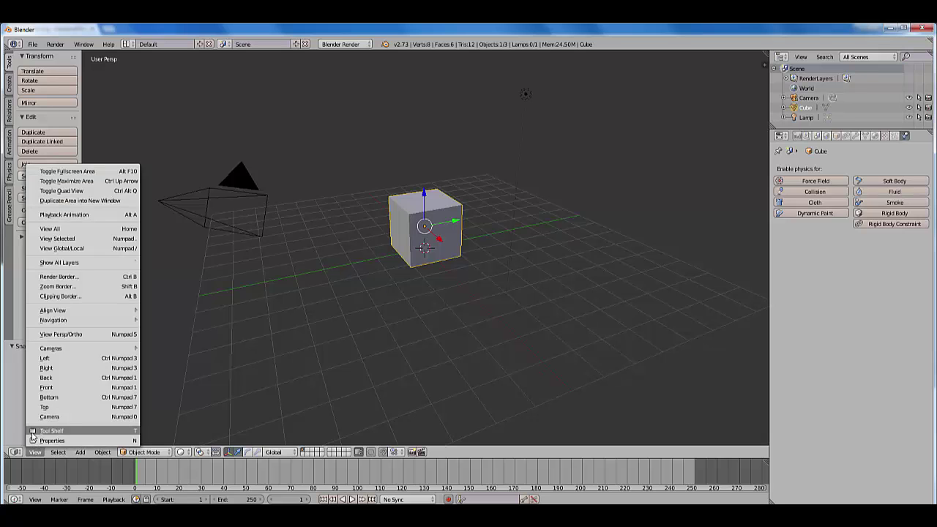
{"action": "left_click", "coordinate": [33, 436]}
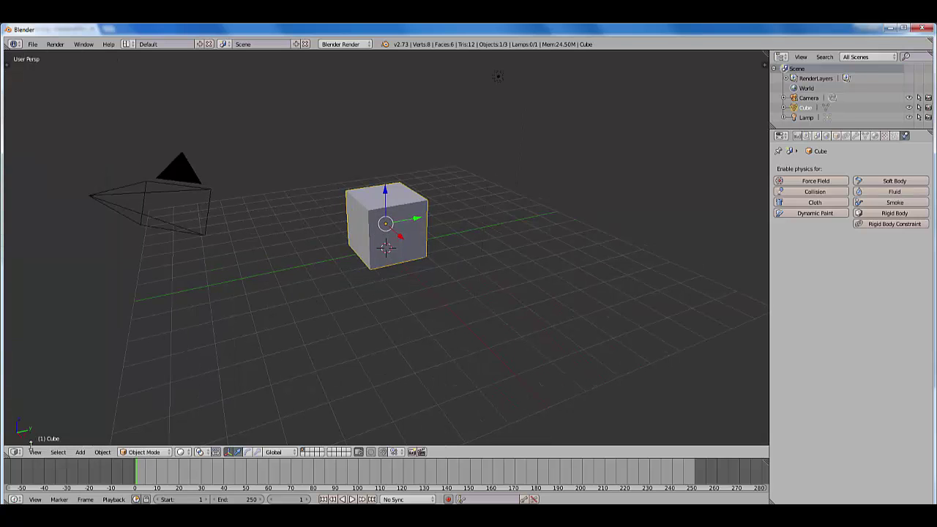
{"action": "left_click", "coordinate": [36, 452]}
{"action": "left_click", "coordinate": [35, 432]}
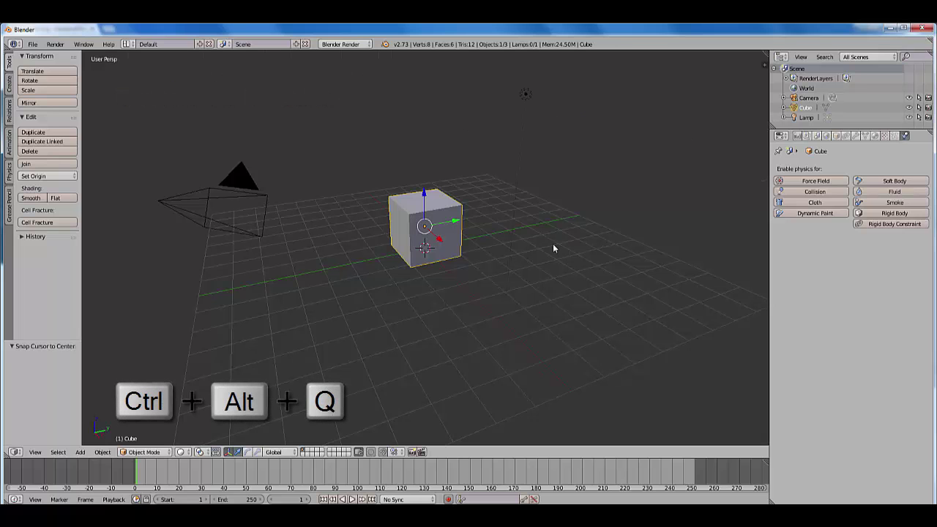
Move the cube about 0.79 along X in quad view and return to the single perspective view.
{"action": "key", "text": "ctrl+alt+q"}
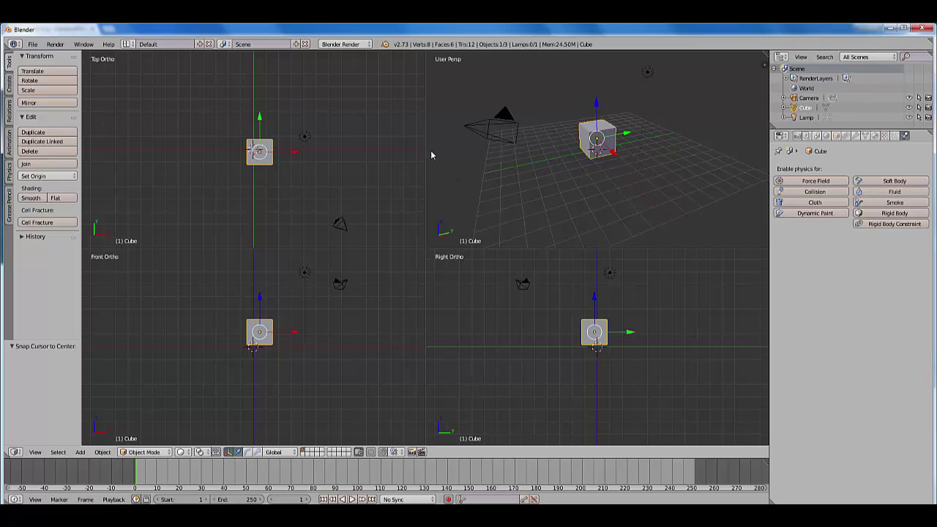
{"action": "key", "text": "g"}
{"action": "key", "text": "x"}
{"action": "left_click", "coordinate": [611, 159]}
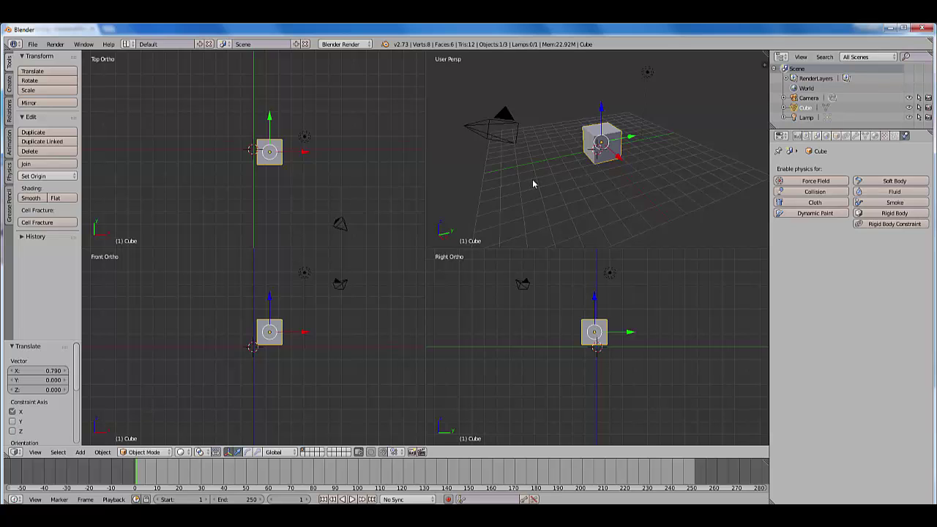
{"action": "key", "text": "ctrl+alt+q"}
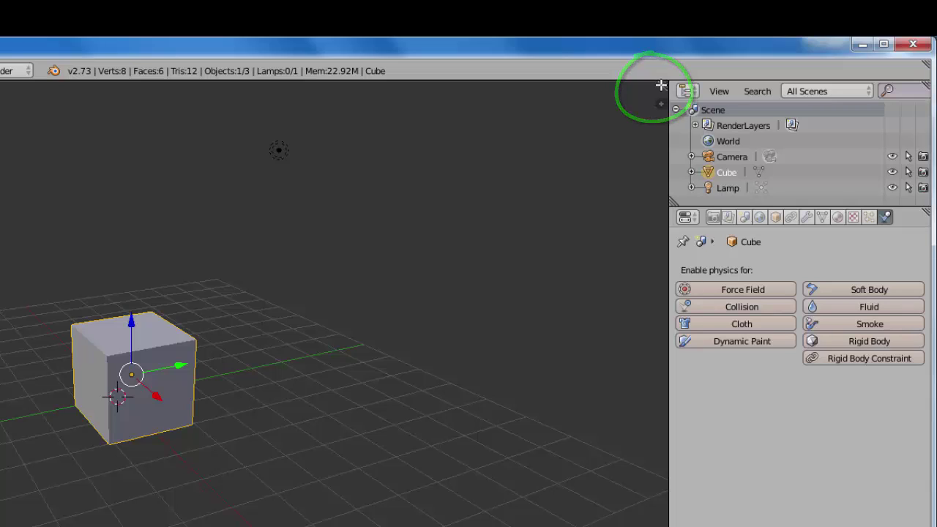
Split the 3D View into two side-by-side areas and switch the one beside the Outliner to UV/Image Editor and back.
{"action": "left_click_drag", "start_coordinate": [668, 83], "coordinate": [371, 80]}
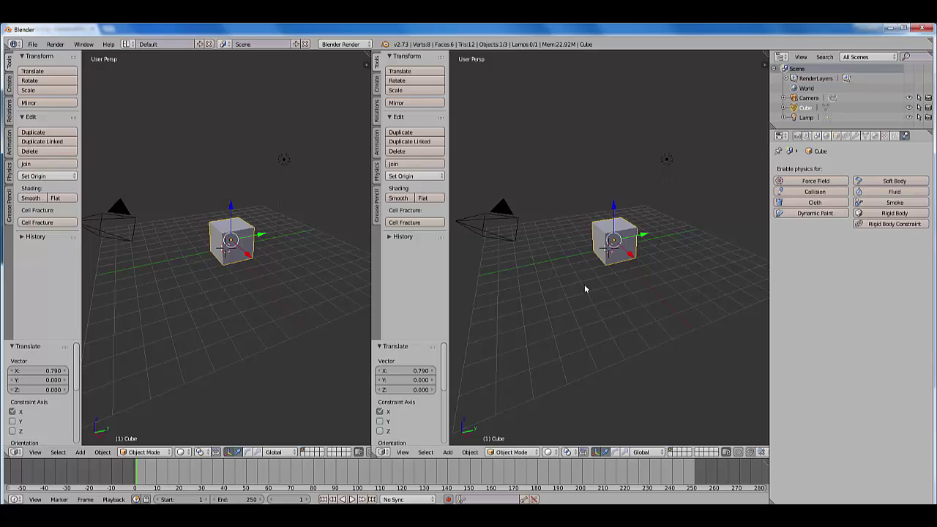
{"action": "left_click", "coordinate": [383, 452]}
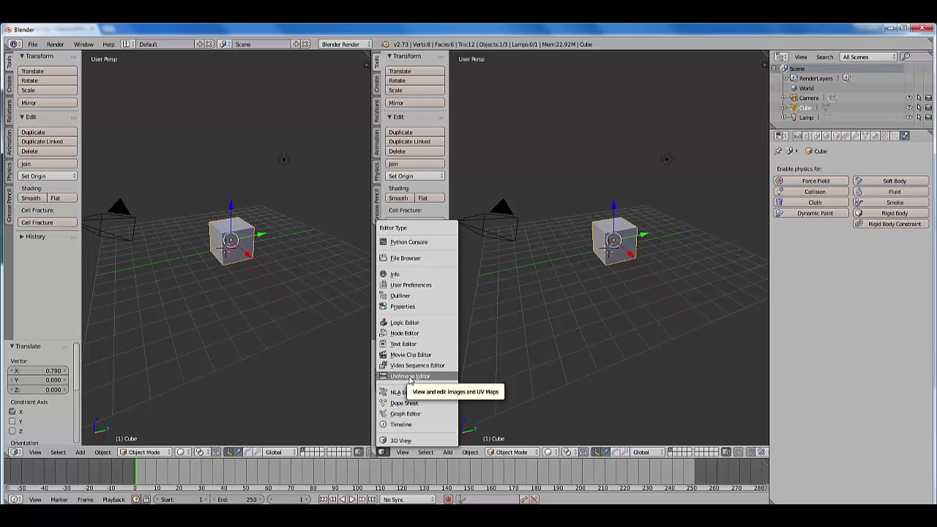
{"action": "left_click", "coordinate": [403, 377]}
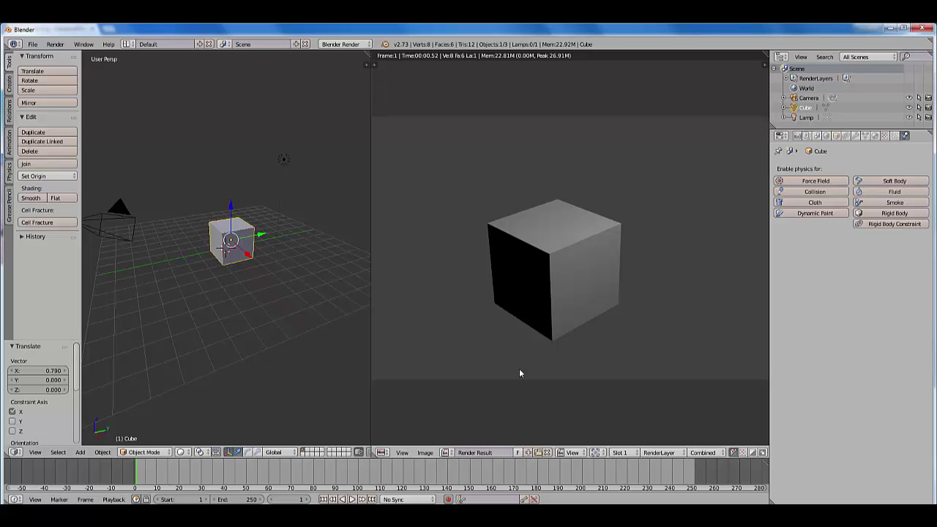
{"action": "left_click", "coordinate": [382, 452]}
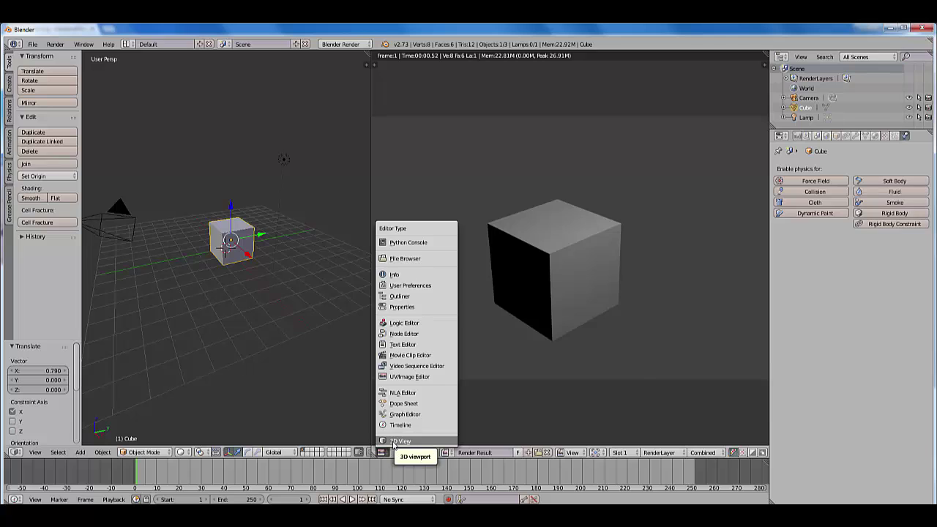
{"action": "left_click", "coordinate": [396, 442]}
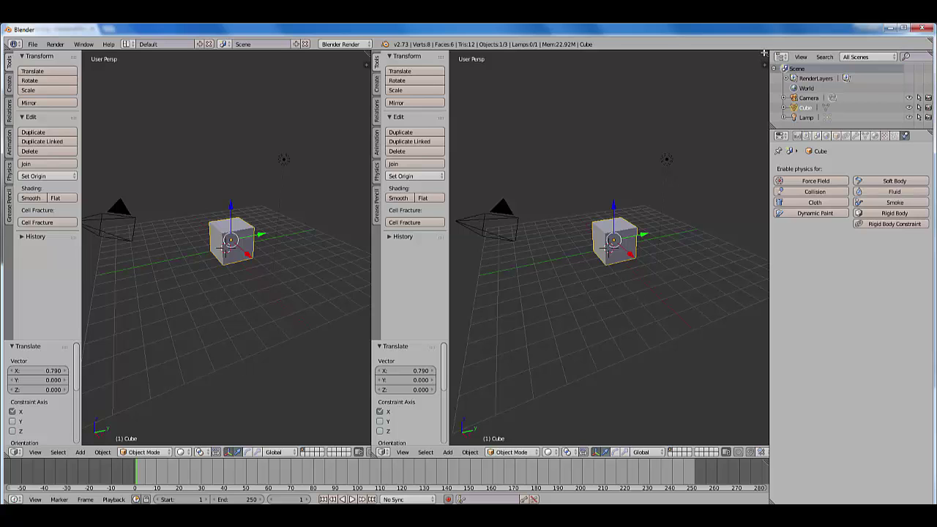
Split the 3D View beside the Outliner into two stacked areas, with Timeline above and Video Sequence Editor below.
{"action": "left_click_drag", "start_coordinate": [764, 53], "coordinate": [744, 272]}
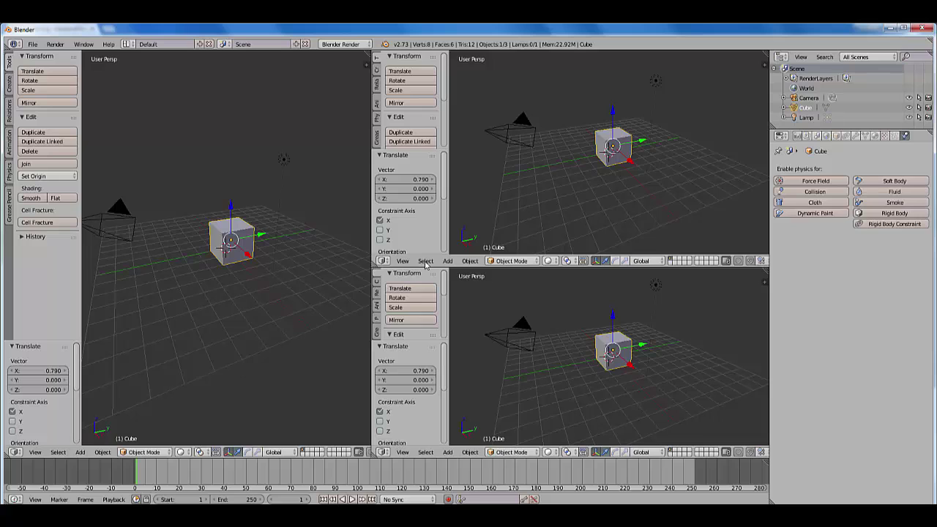
{"action": "left_click", "coordinate": [382, 260]}
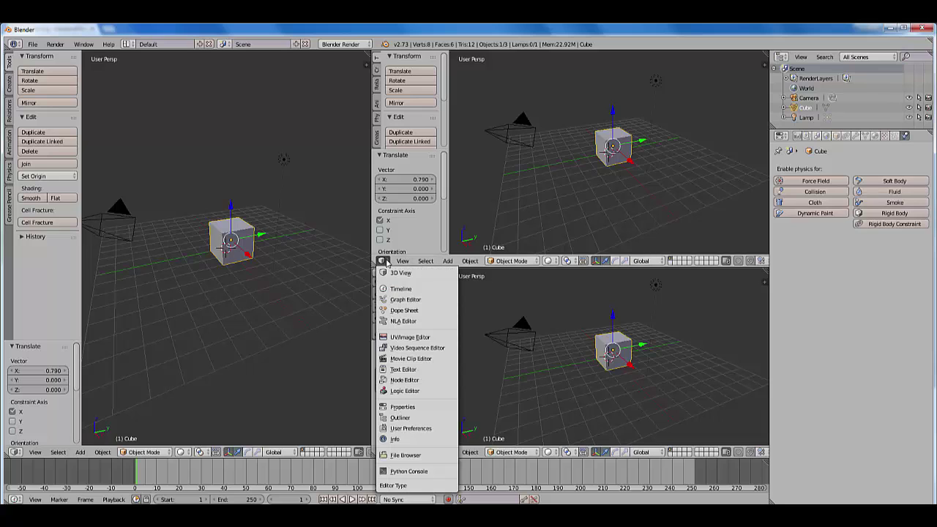
{"action": "left_click", "coordinate": [401, 288]}
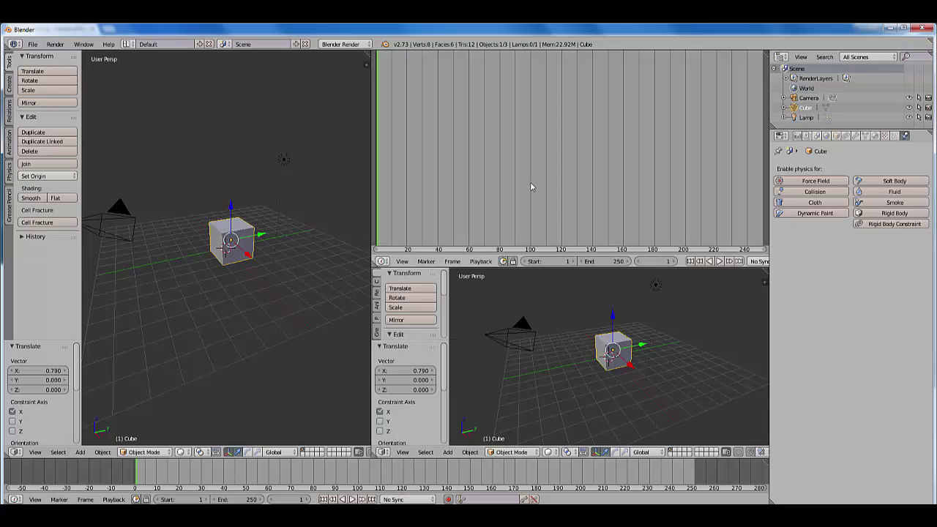
{"action": "left_click", "coordinate": [383, 452]}
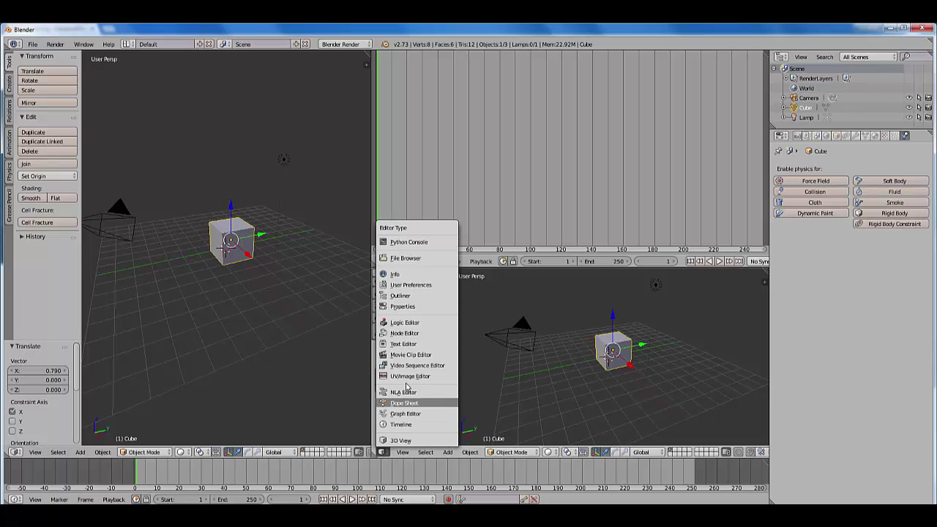
{"action": "left_click", "coordinate": [409, 366]}
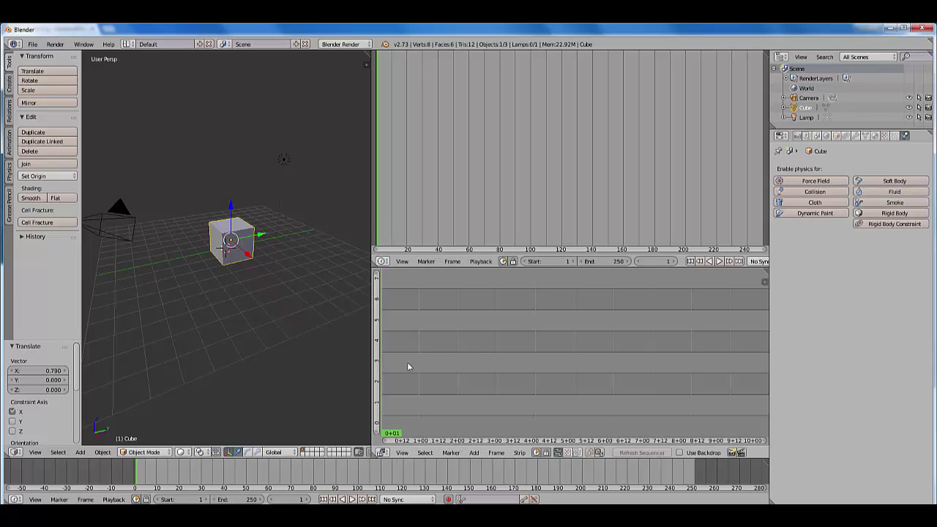
Set both stacked areas, the Video Sequence Editor and the Timeline above it, back to 3D View.
{"action": "left_click", "coordinate": [384, 452]}
{"action": "left_click", "coordinate": [395, 441]}
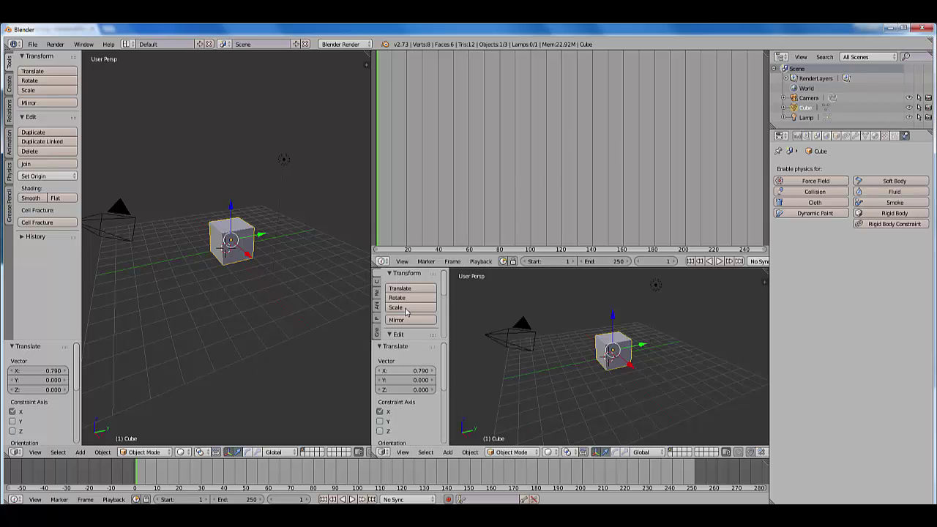
{"action": "left_click", "coordinate": [381, 261]}
{"action": "left_click", "coordinate": [381, 261]}
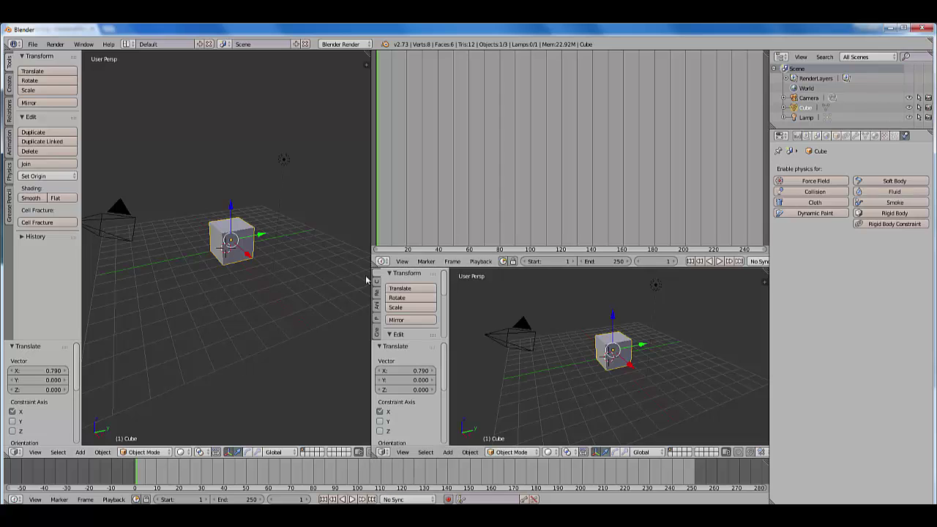
{"action": "left_click", "coordinate": [381, 261]}
{"action": "left_click", "coordinate": [395, 273]}
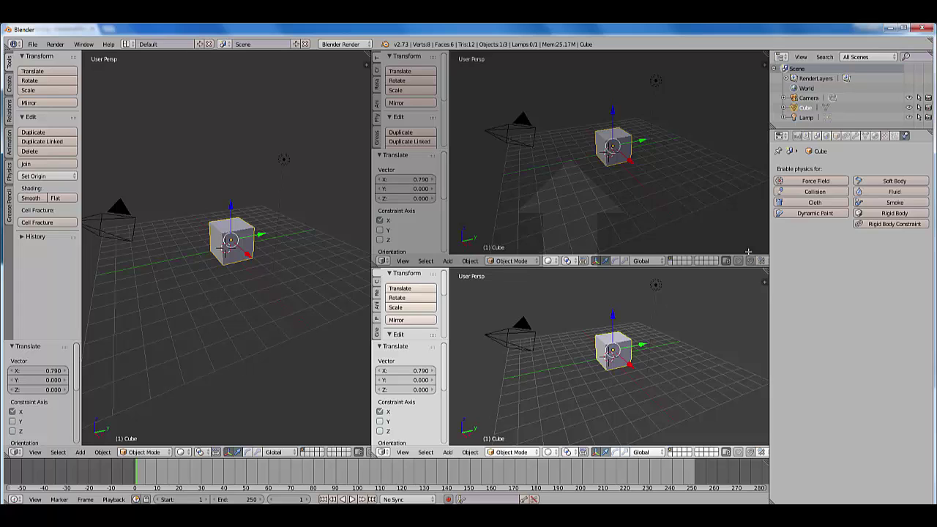
Join the two stacked 3D Views, and merge the remaining side-by-side views into a single 3D View.
{"action": "left_click_drag", "start_coordinate": [748, 252], "coordinate": [748, 251]}
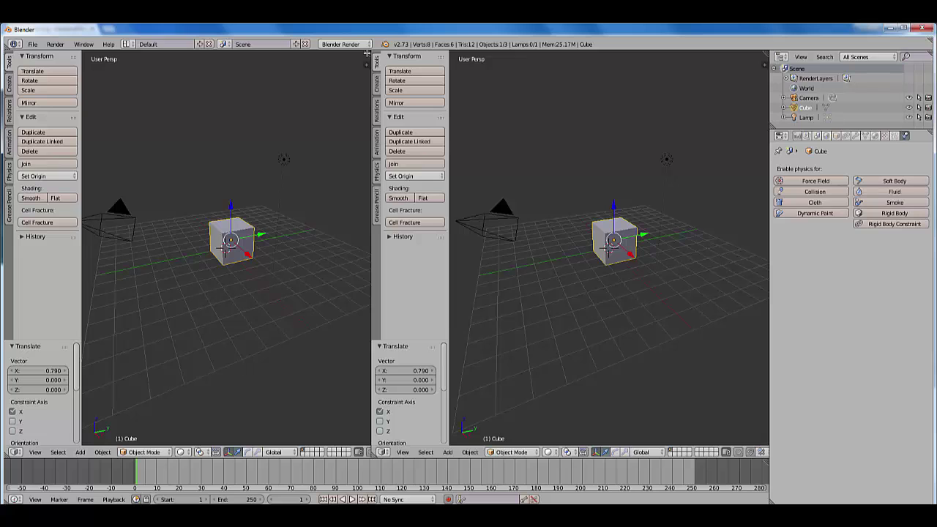
{"action": "left_click_drag", "start_coordinate": [367, 53], "coordinate": [396, 61]}
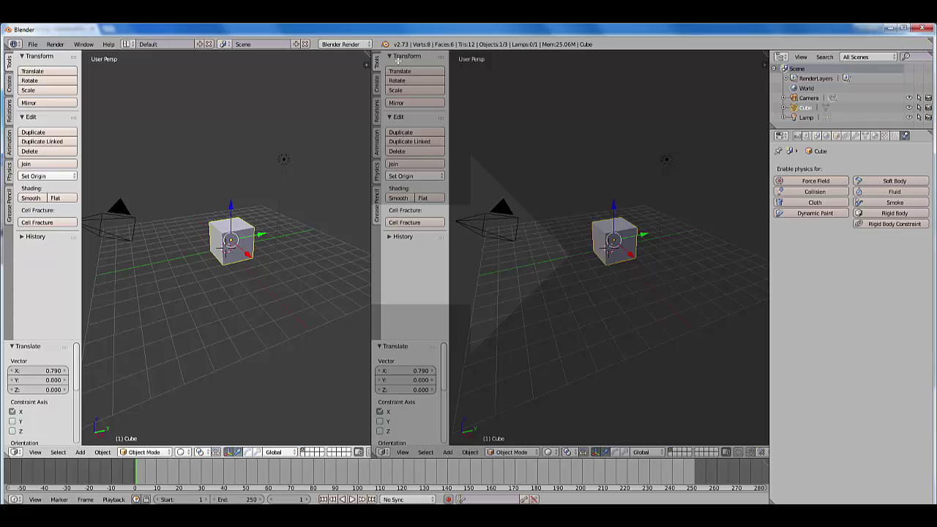
{"action": "left_click_drag", "start_coordinate": [396, 61], "coordinate": [397, 61]}
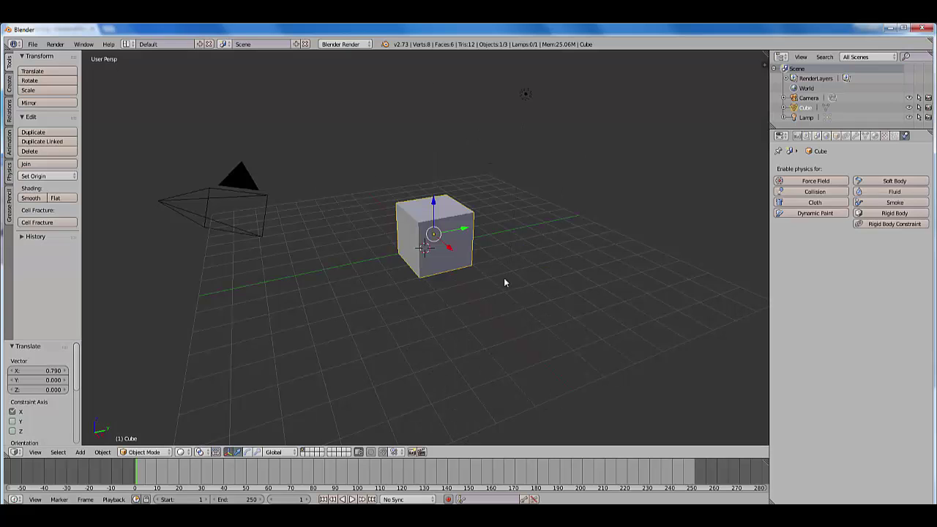